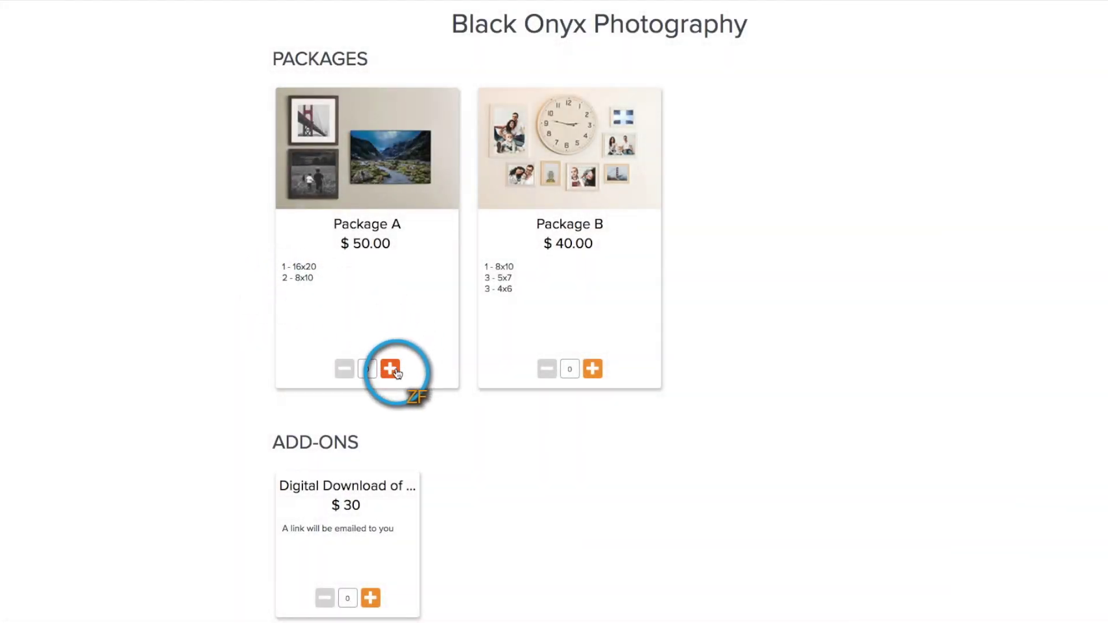
Step: Add one Package A and one Digital Download of All Photos, then check out at $80.00
click(390, 369)
scroll(399, 375, down, 2)
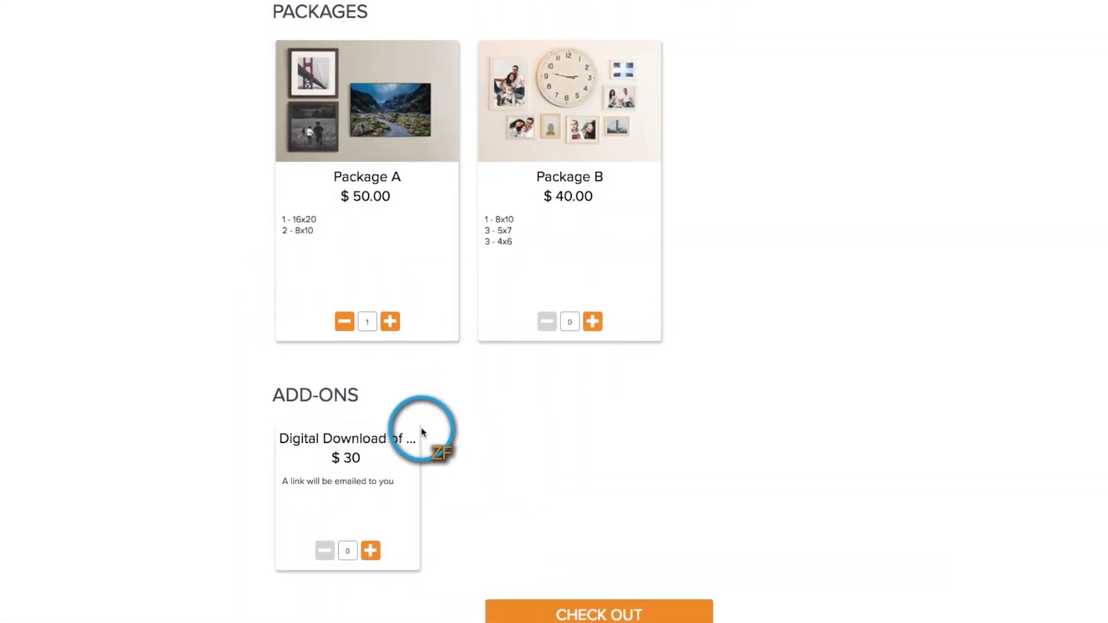
scroll(420, 450, down, 1)
click(370, 522)
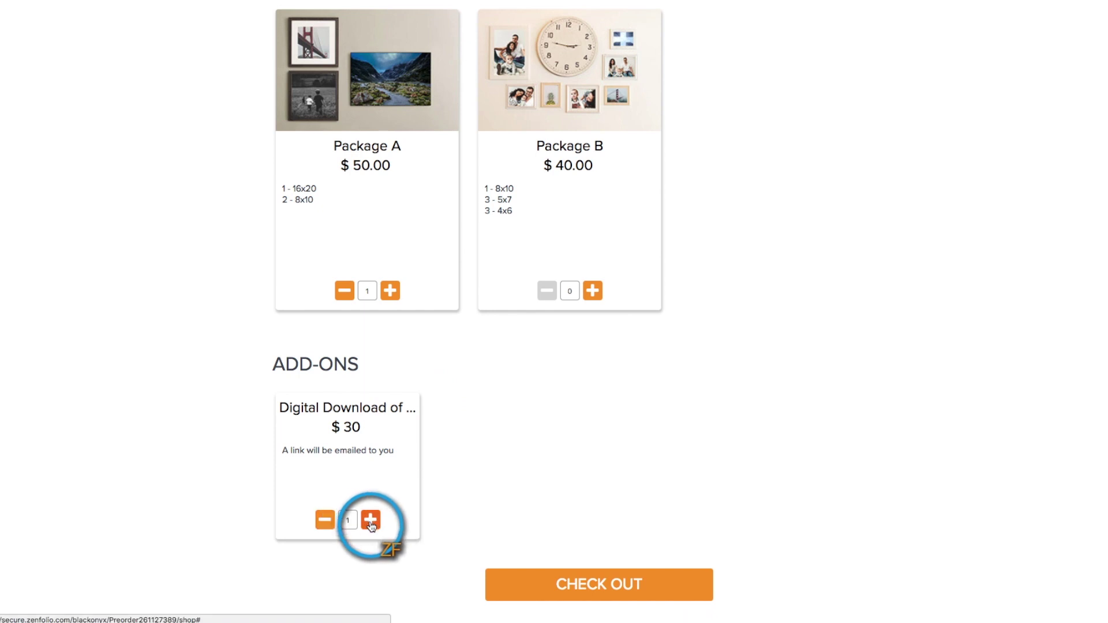
click(527, 583)
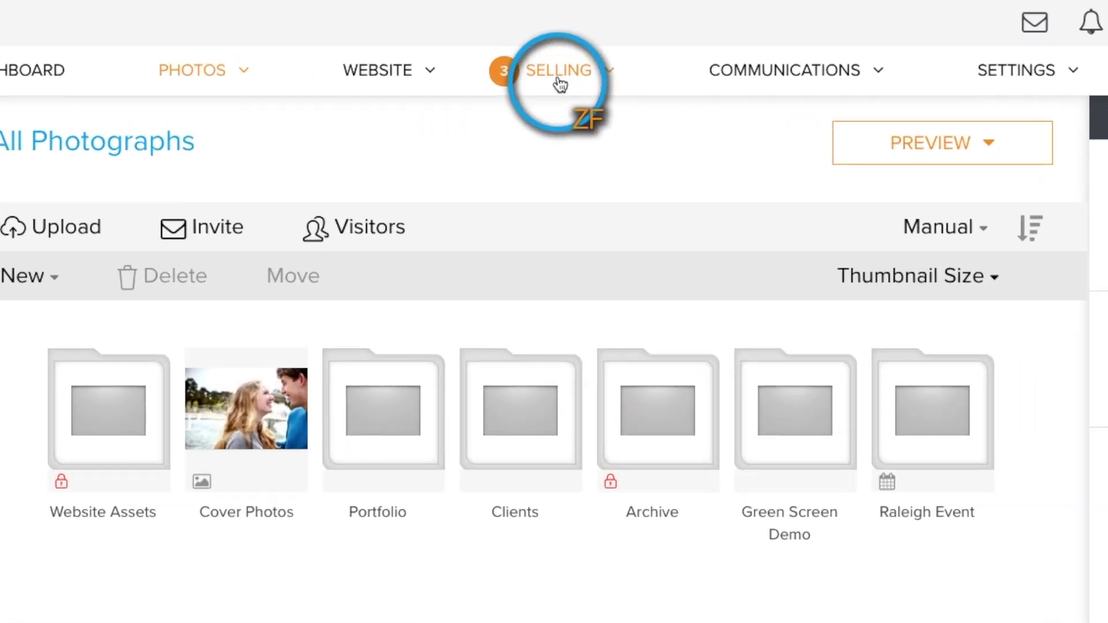
Step: Go to Selling > Pre-Orders and create a new blank pre-order
click(576, 44)
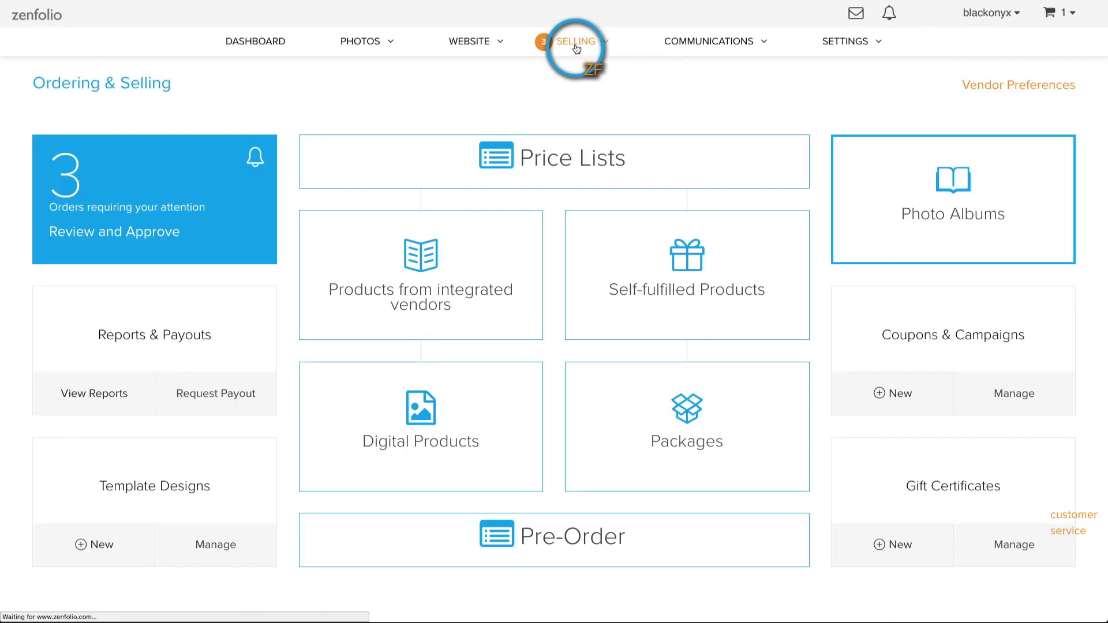
click(499, 519)
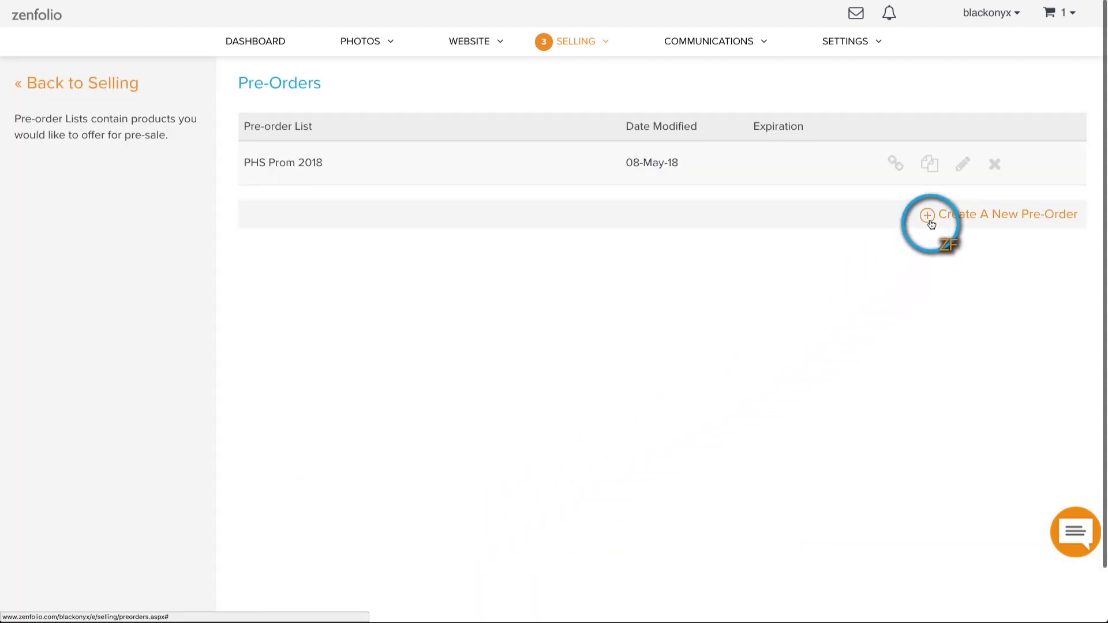
click(931, 224)
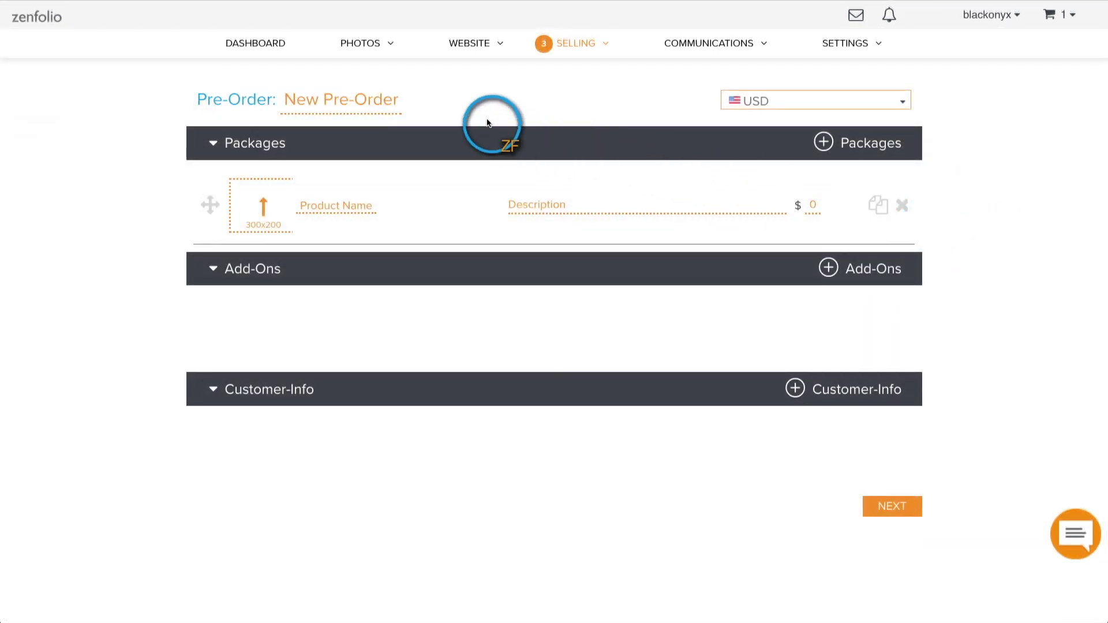
Step: Title the pre-order 'PHS Sports', keeping US dollars as the currency
click(388, 110)
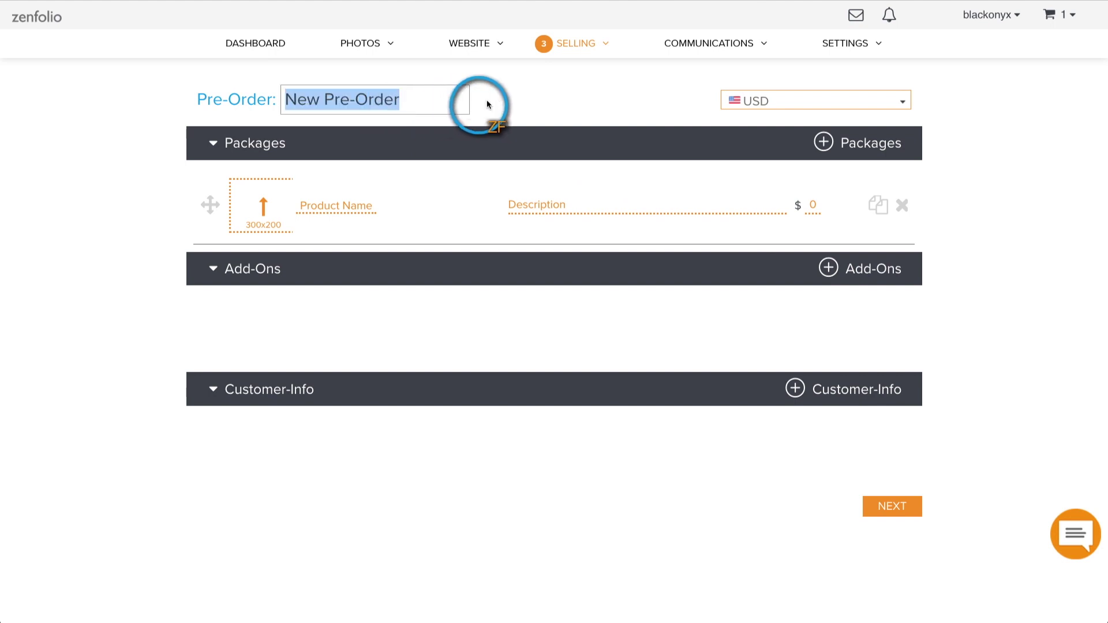
text(PHS Sports)
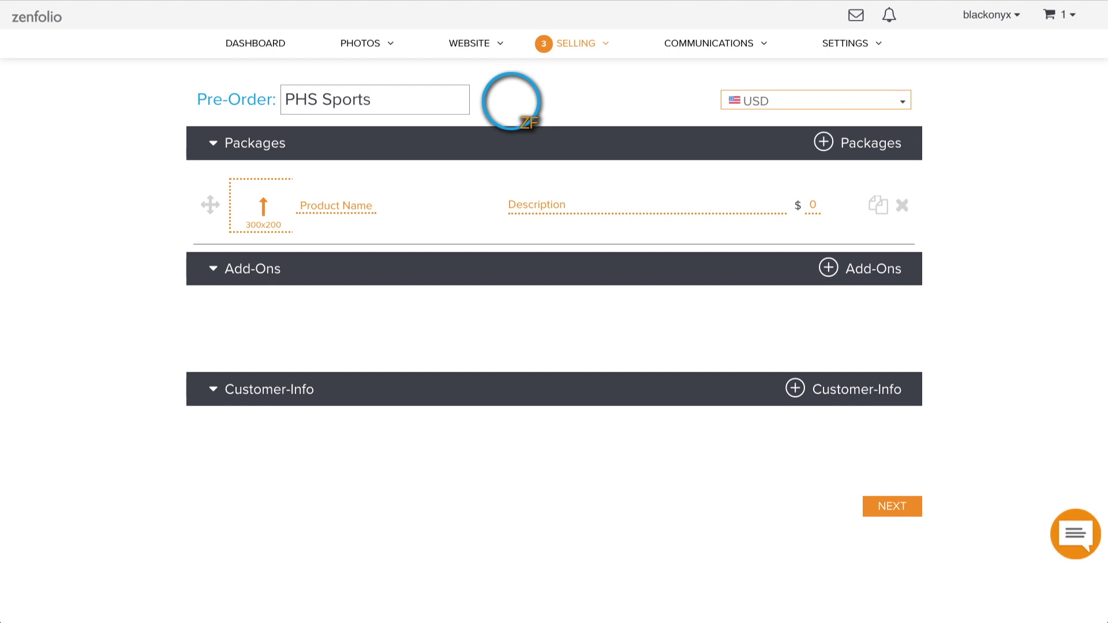
click(511, 101)
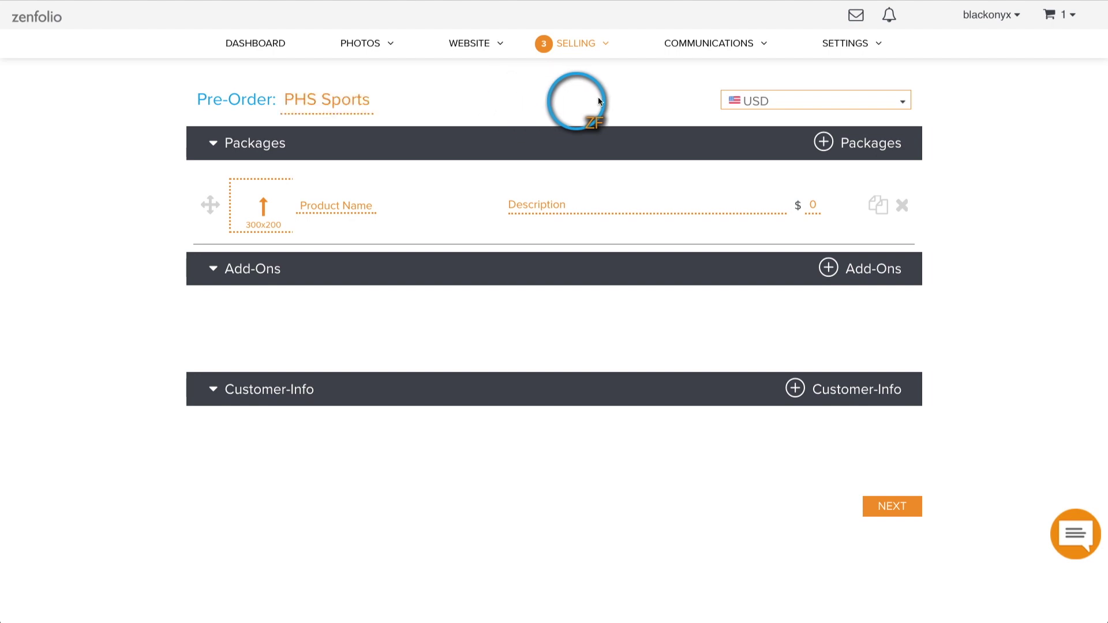
click(900, 103)
click(900, 102)
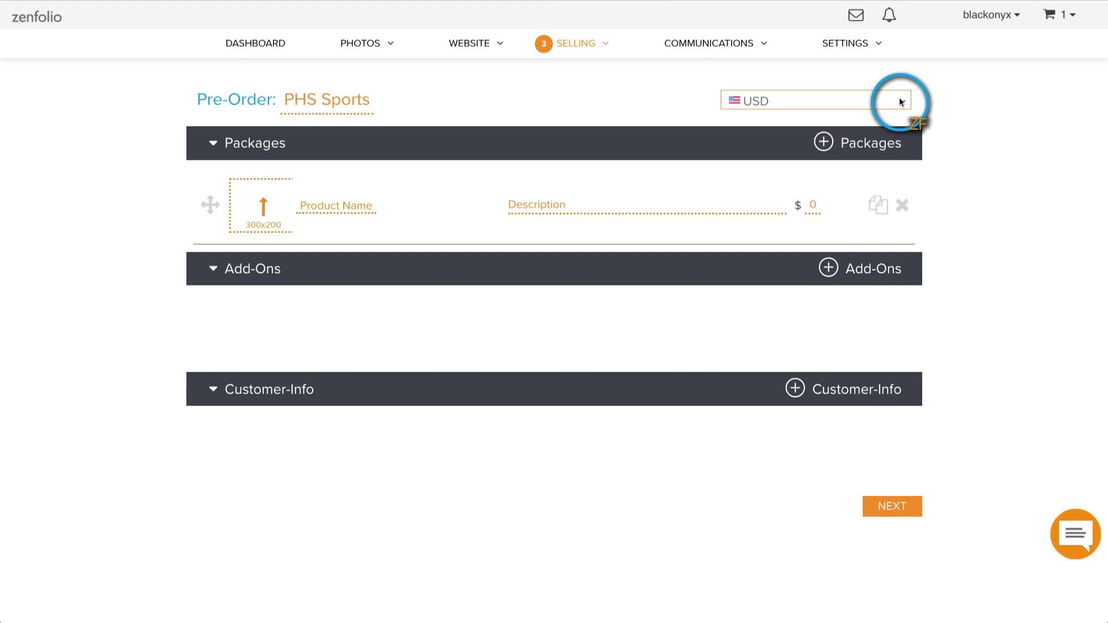
Step: Set the first package to Package A, '1-8x10, 2-5x7, 8-wallets', priced $25.00
click(373, 206)
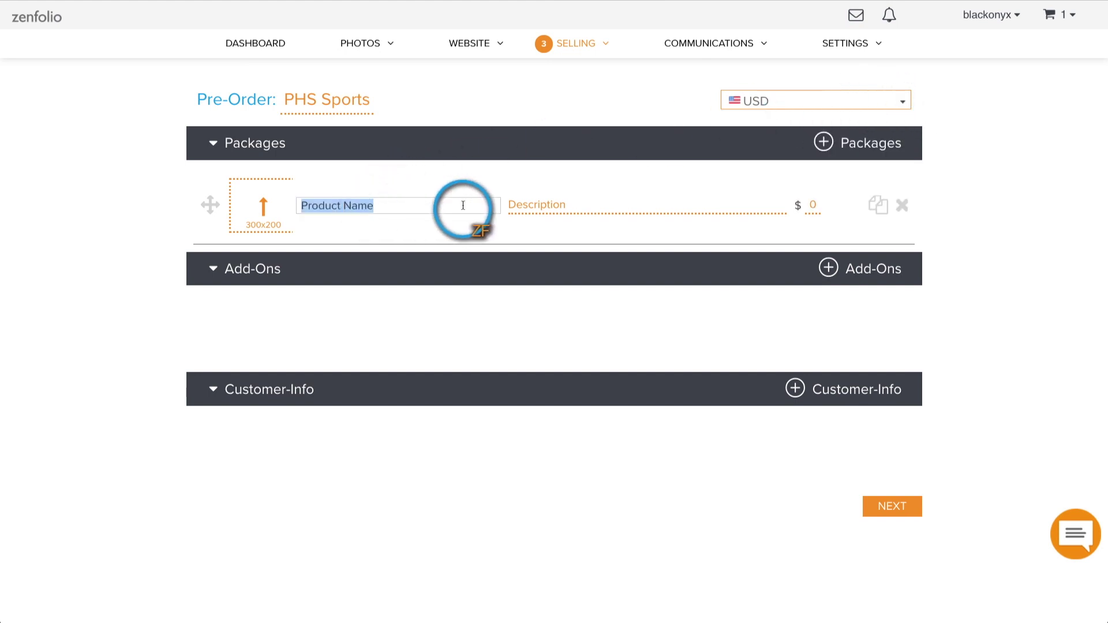
text(Package A)
click(621, 207)
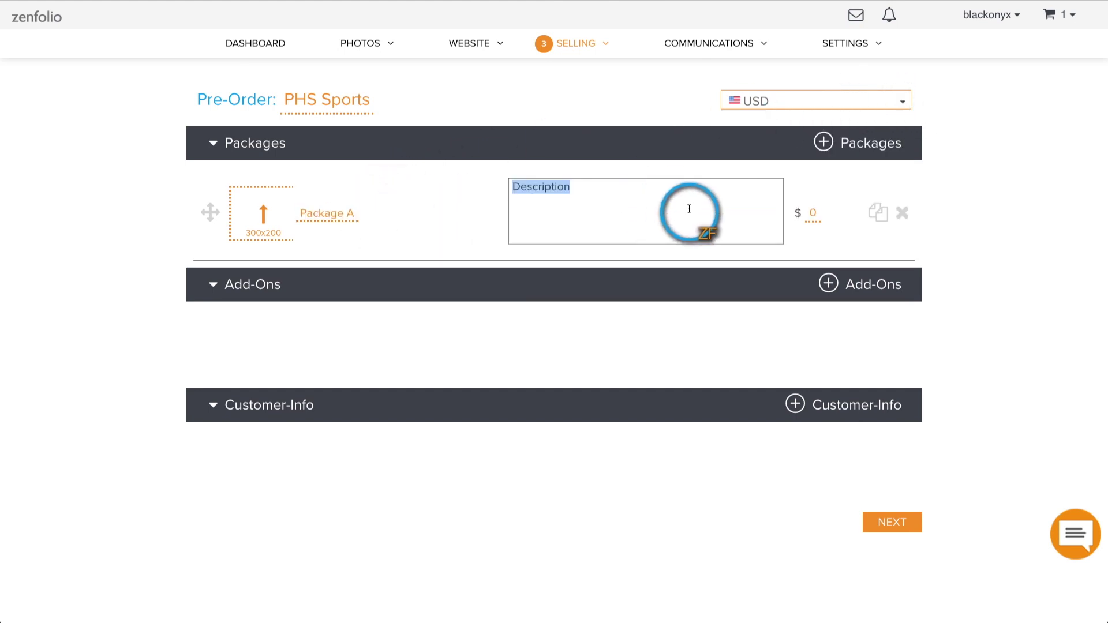
text(1-8x10)
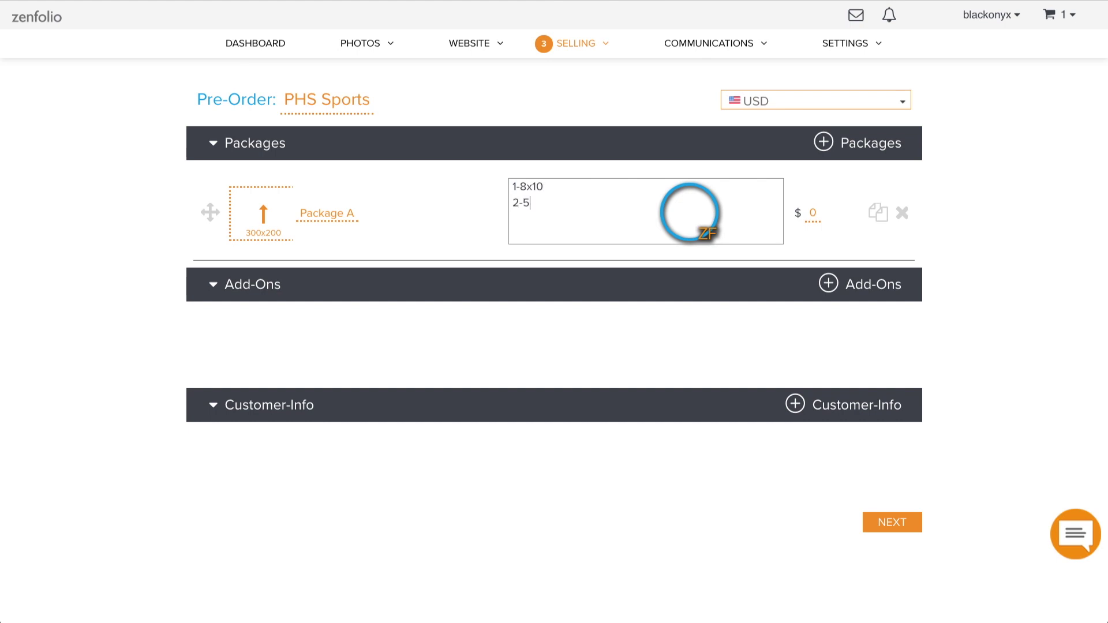
text(ts)
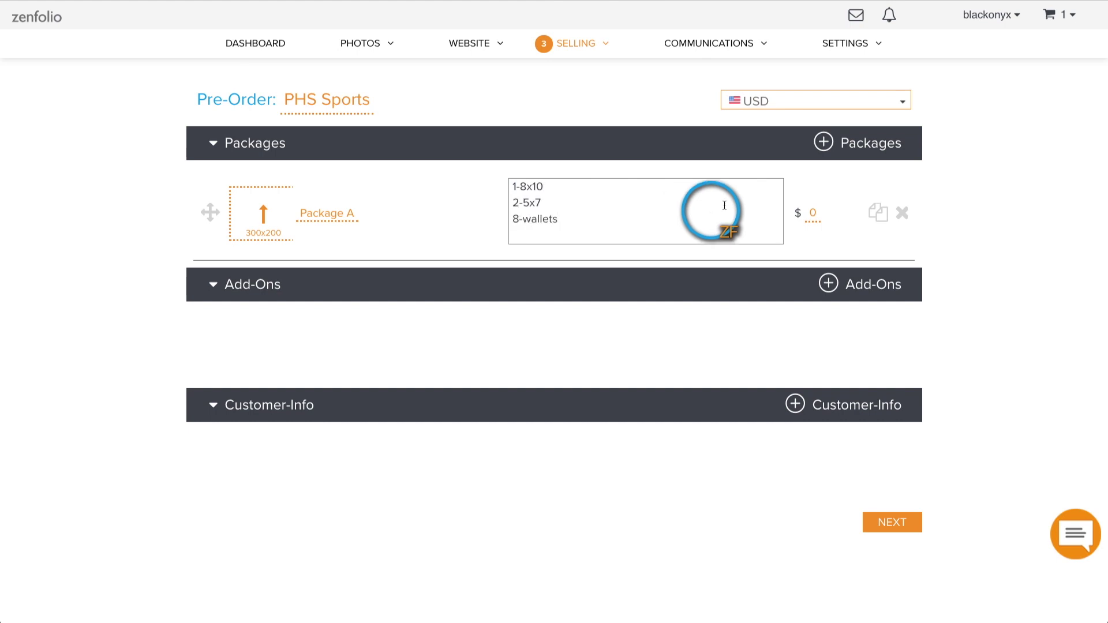
click(811, 212)
text(25)
click(990, 213)
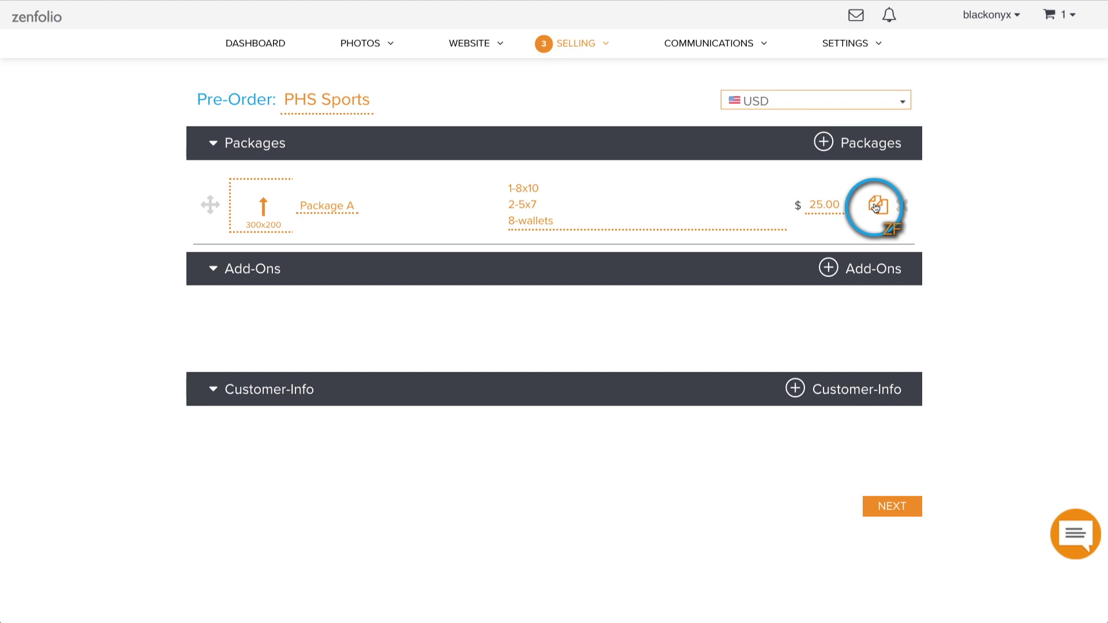
Step: Add an 'iPhone 10 case' add-on described 'Phone case with individual photo', priced $30.00
click(829, 269)
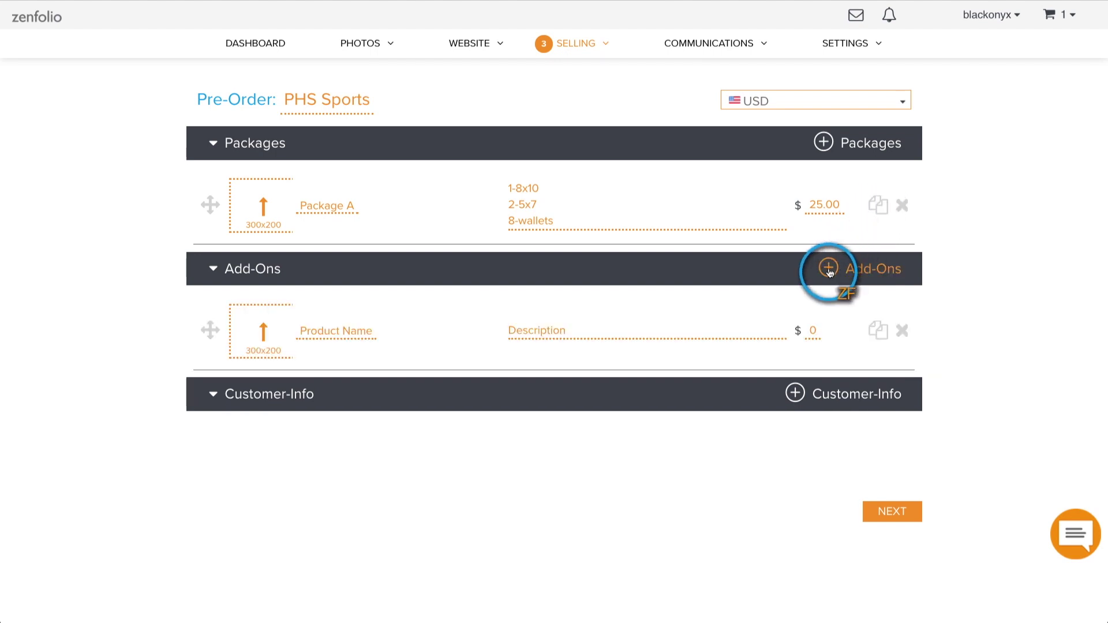
click(334, 332)
text(iPhone 10 case)
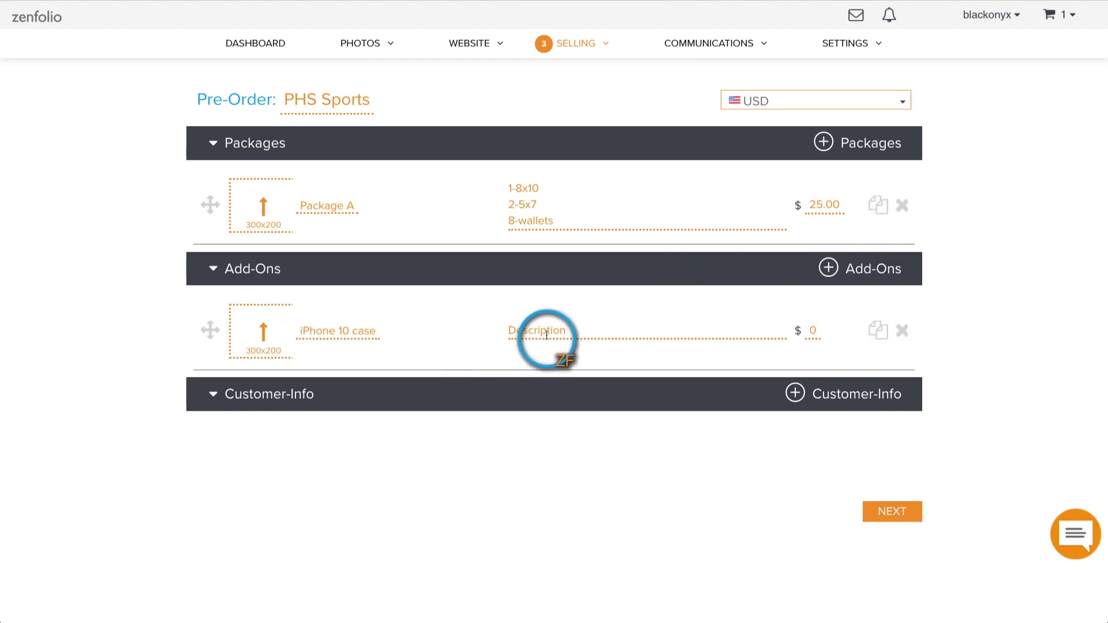
click(546, 333)
text(Phone case with individual)
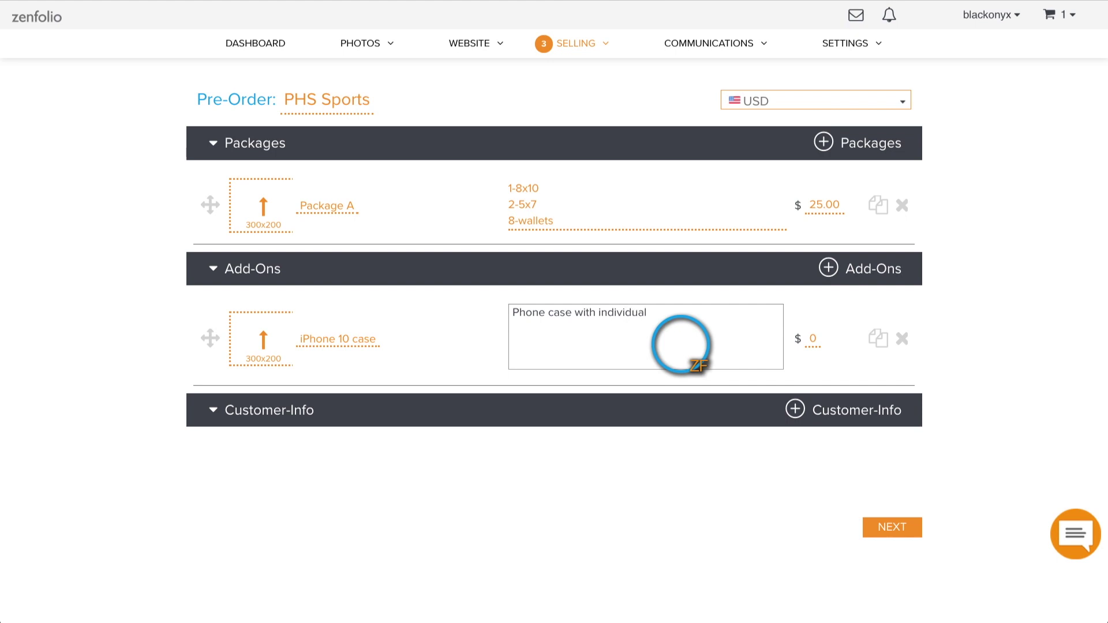
text( photo)
click(808, 338)
text(30)
click(952, 340)
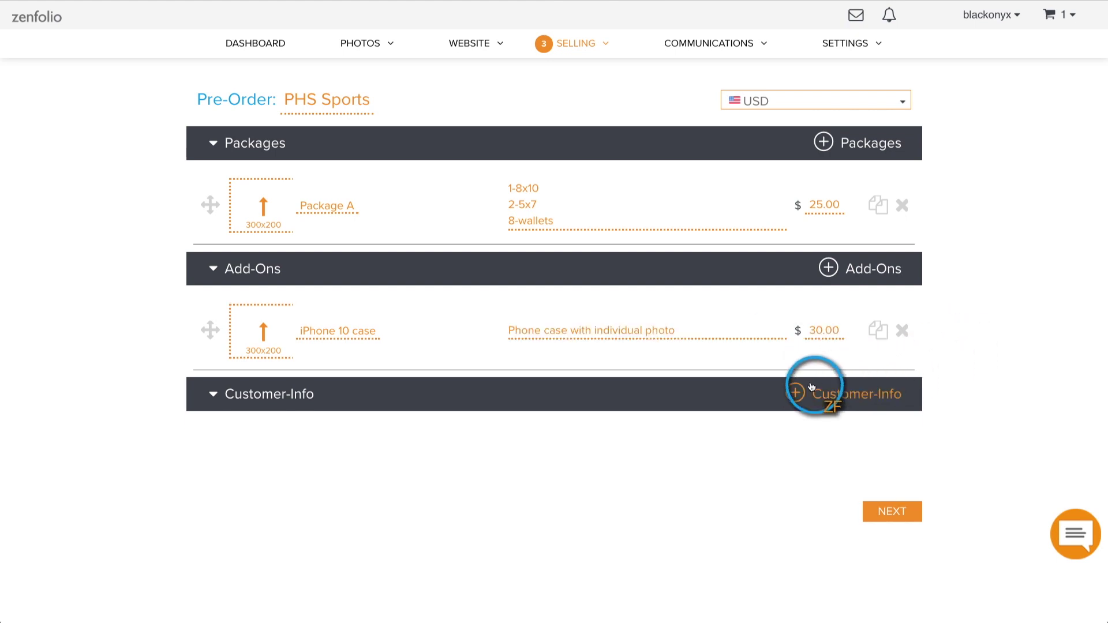
Step: Add a customer-info field labelled Player's Name
click(795, 393)
click(328, 462)
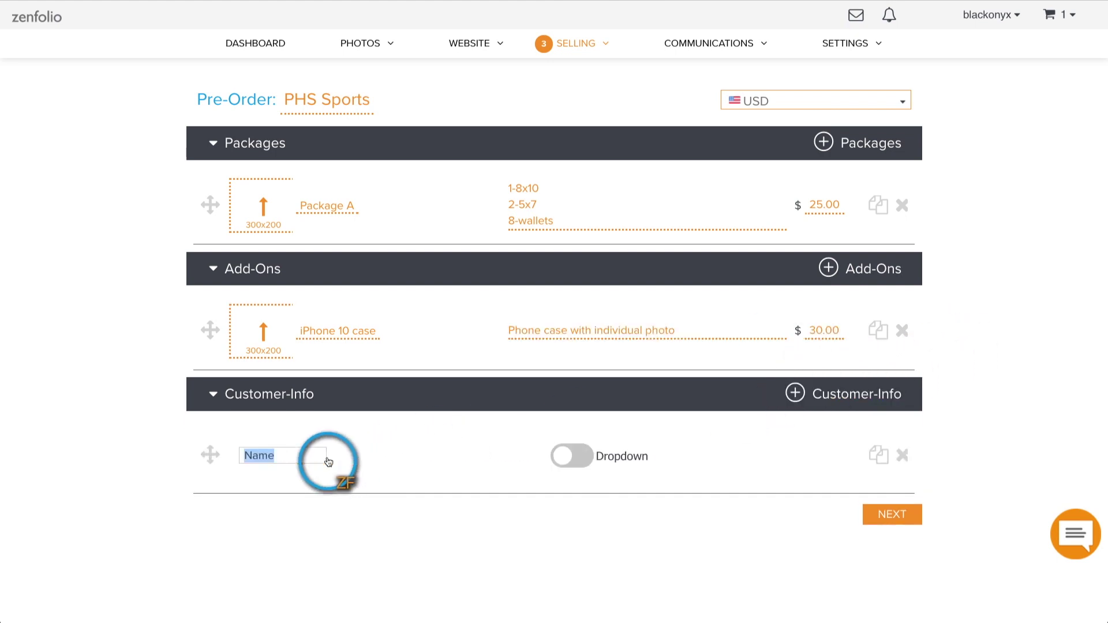
text(Player's)
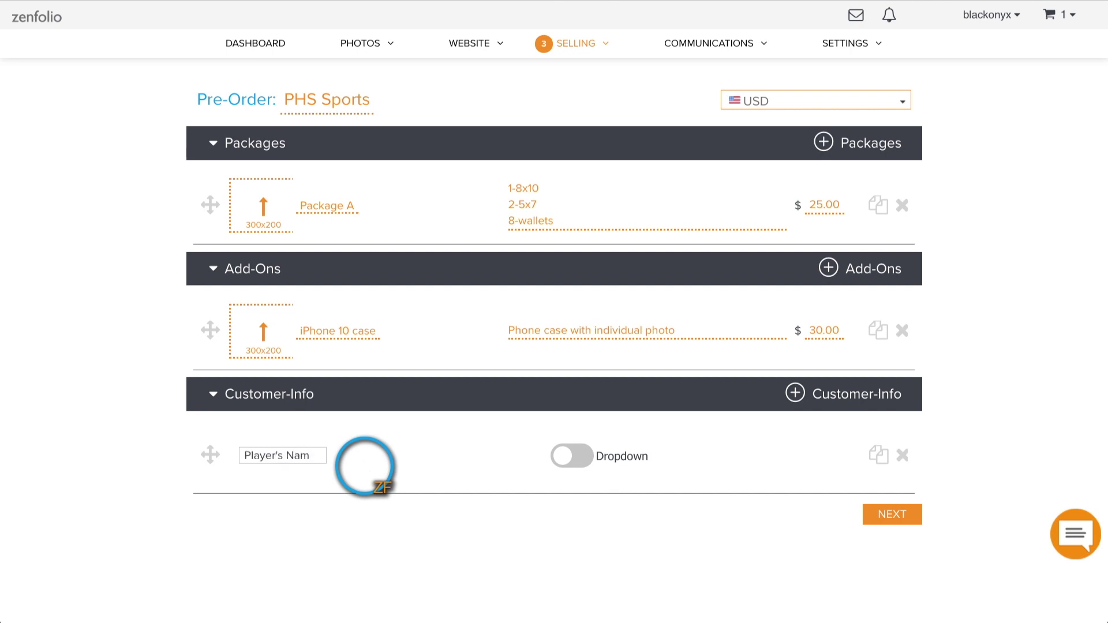
click(379, 468)
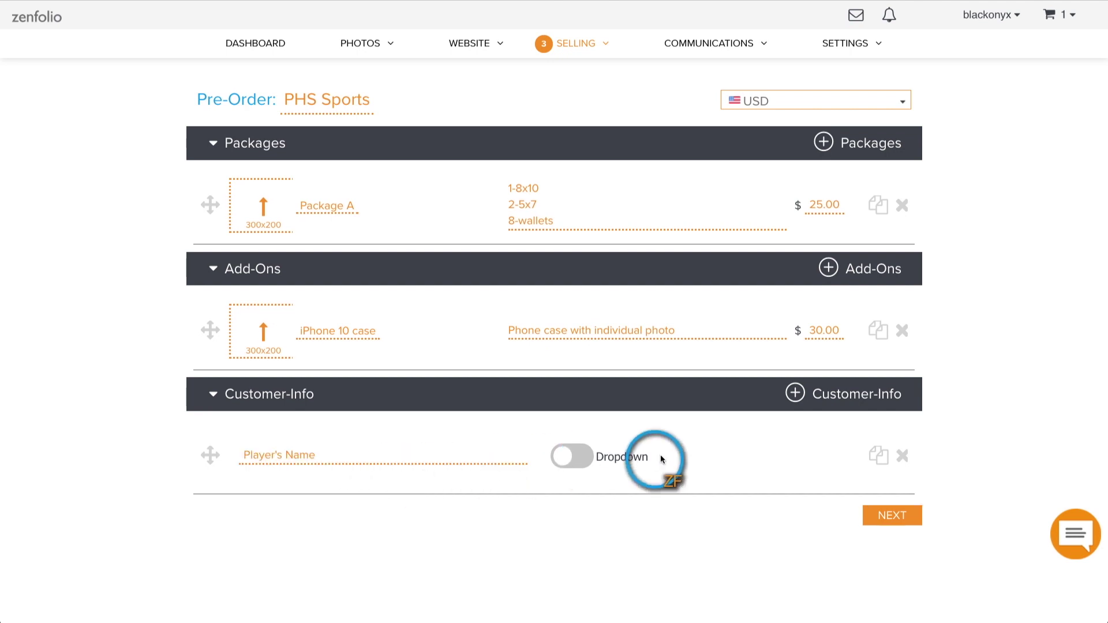
Step: Add a Team customer-info field as a dropdown with choices Steelers and Pirates
click(794, 393)
scroll(742, 494, down, 1)
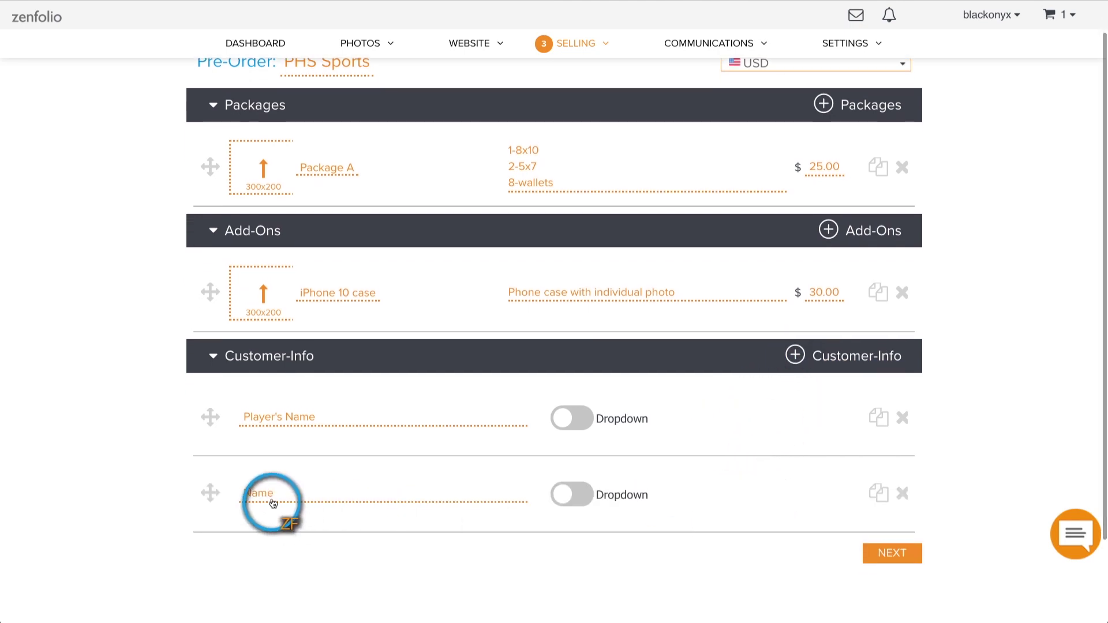
click(263, 493)
text(Team)
click(397, 507)
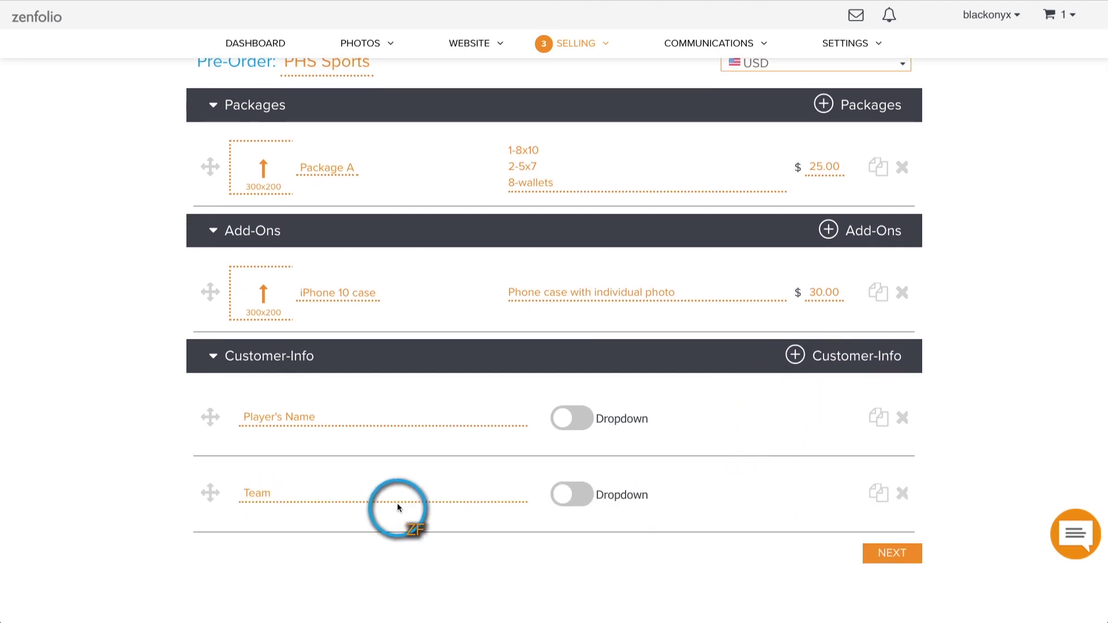
click(558, 498)
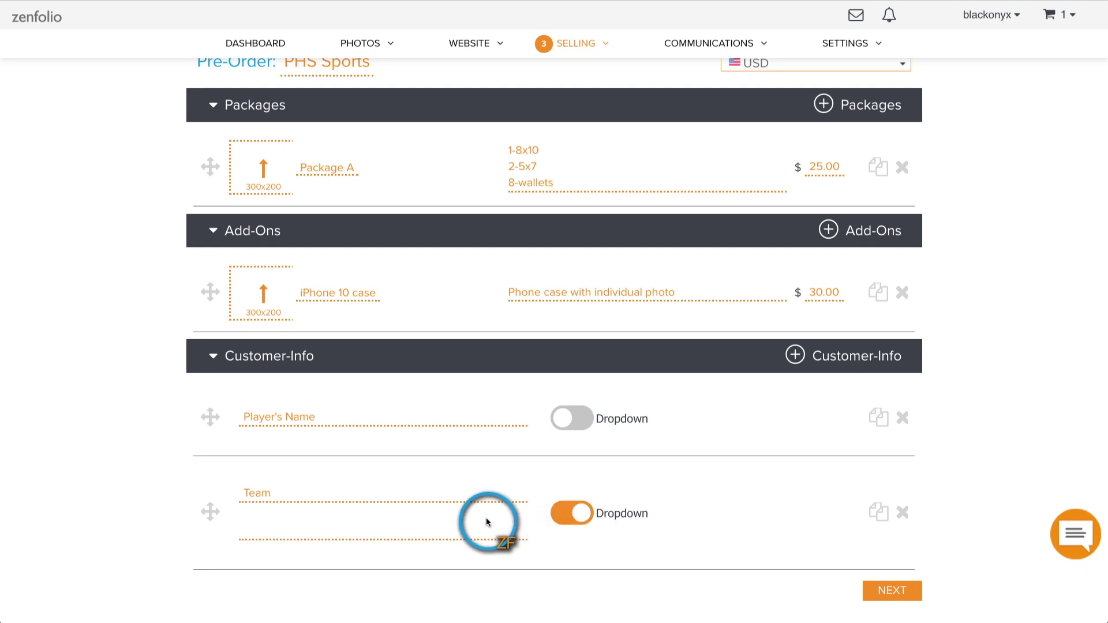
click(446, 538)
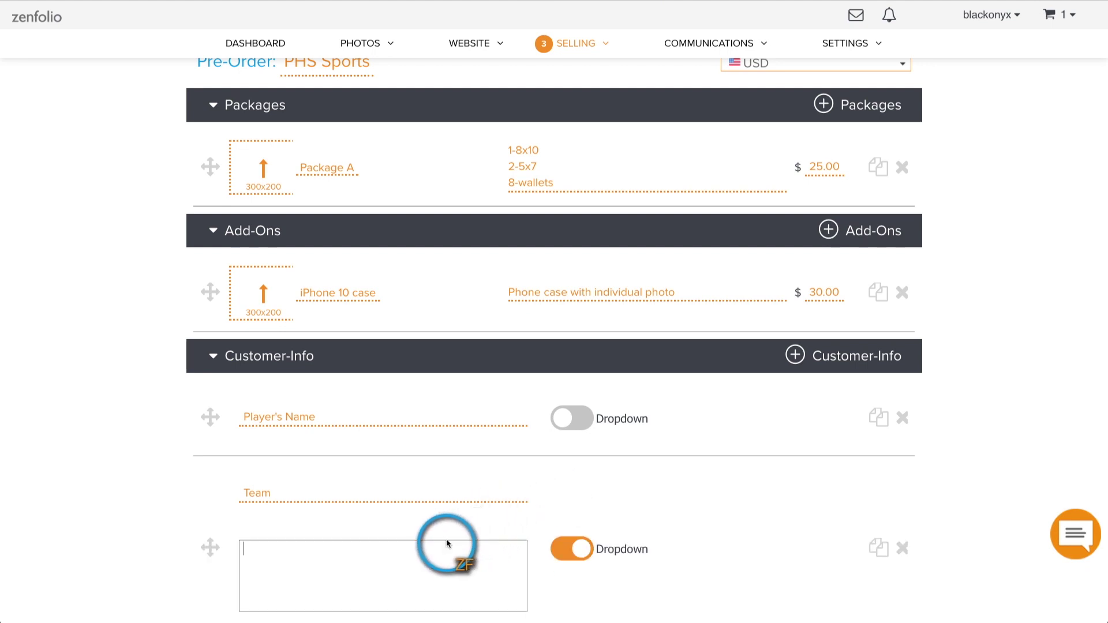
scroll(465, 541, down, 1)
scroll(465, 542, down, 2)
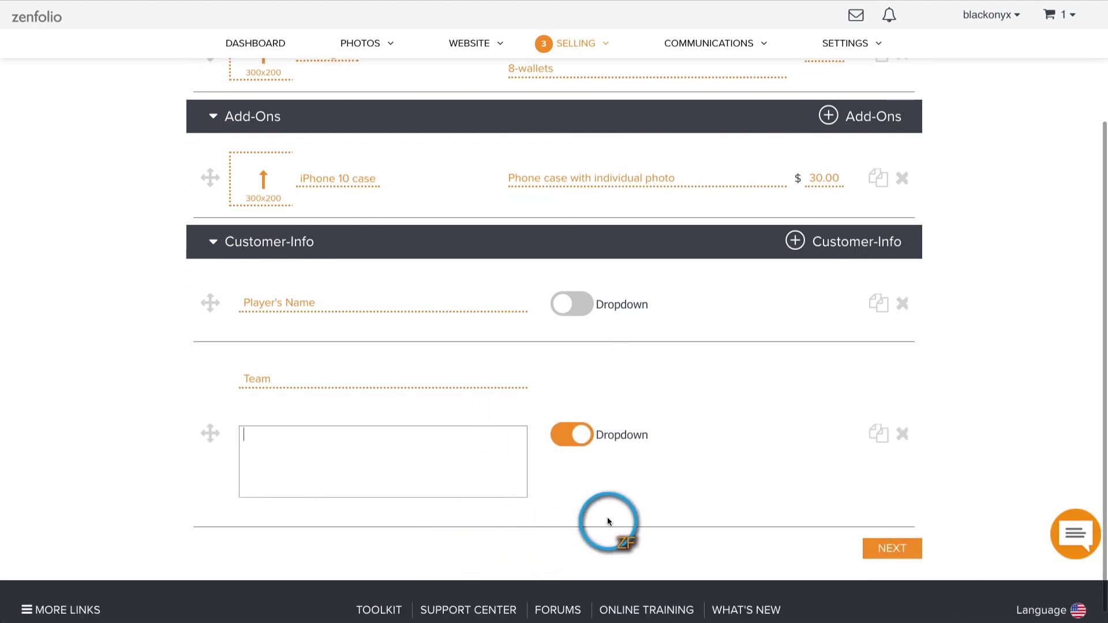
text(Steelers, P)
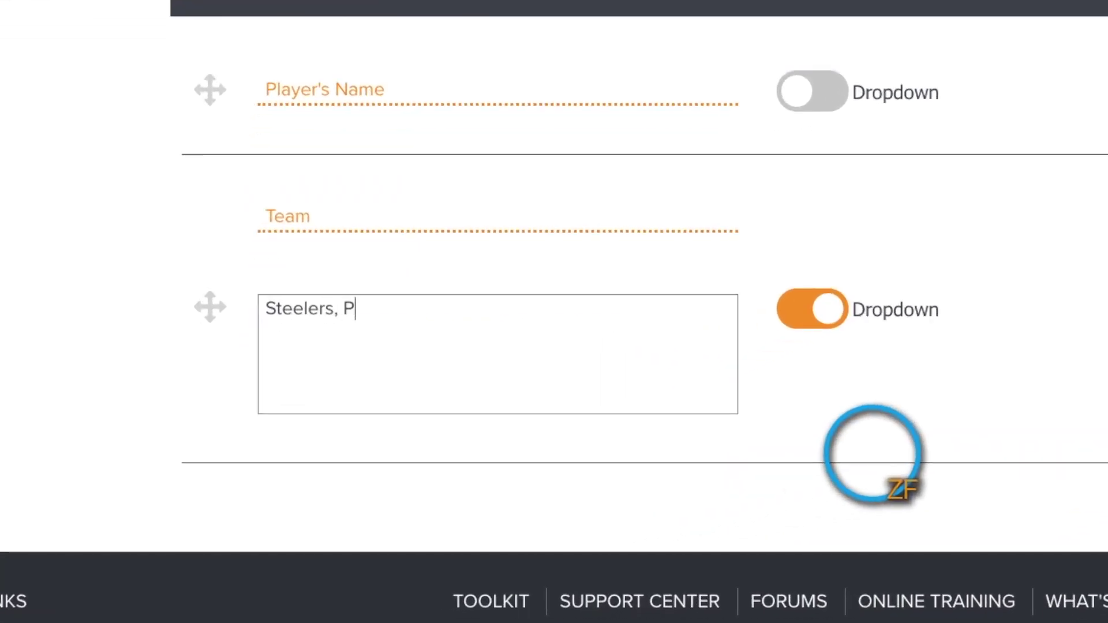
text(irates)
click(871, 454)
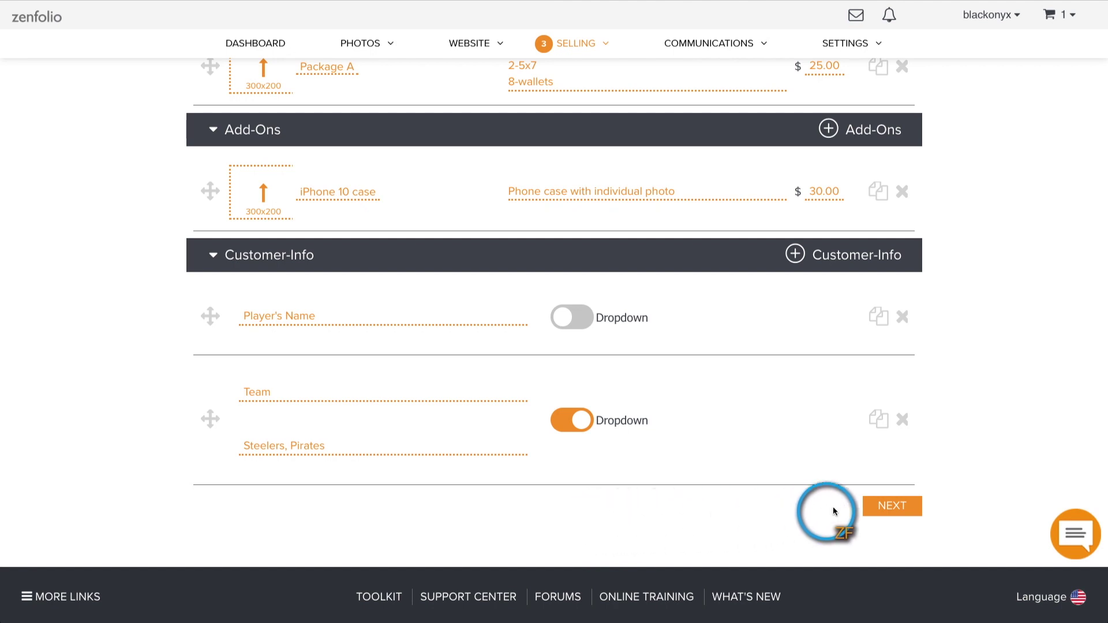
Step: On the sharing page, copy the share link and set expiration to May 25, 2018, then finish
click(878, 505)
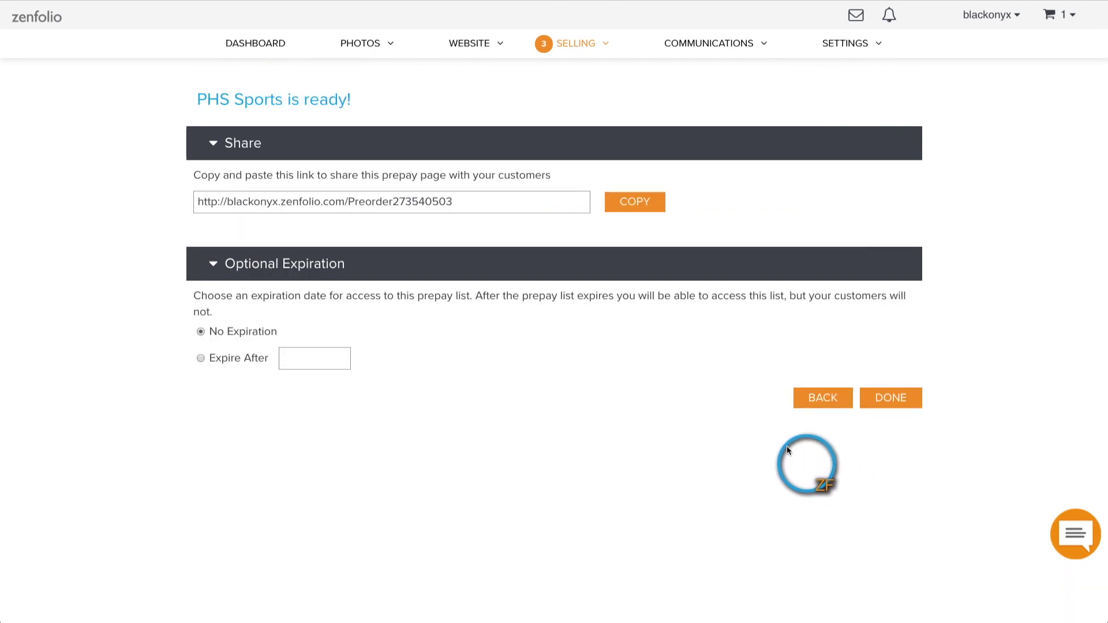
click(631, 204)
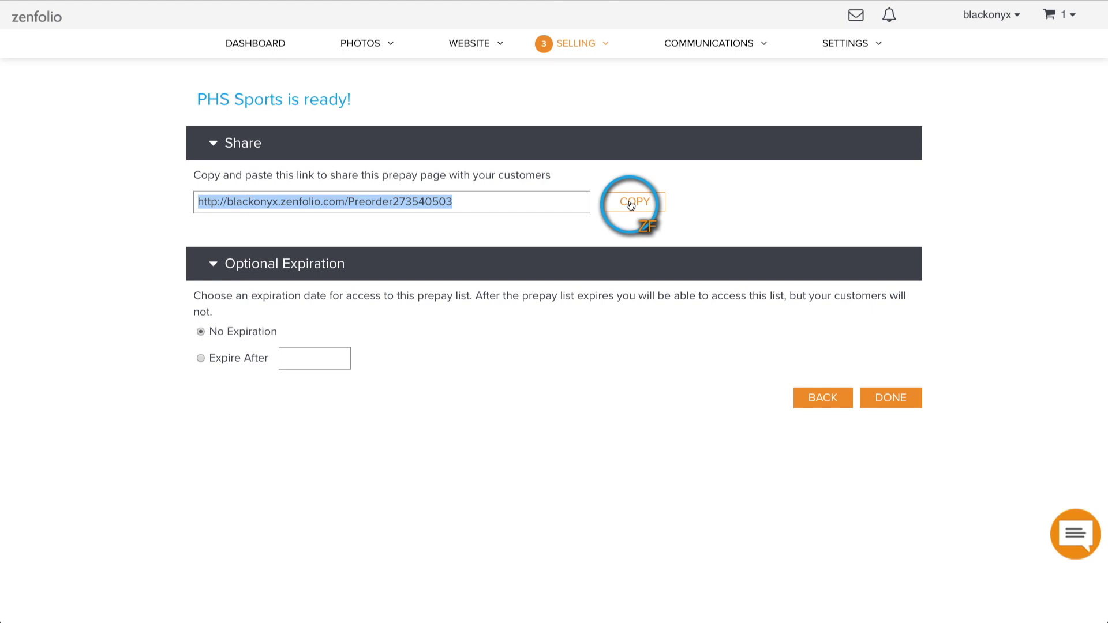
click(198, 358)
click(282, 355)
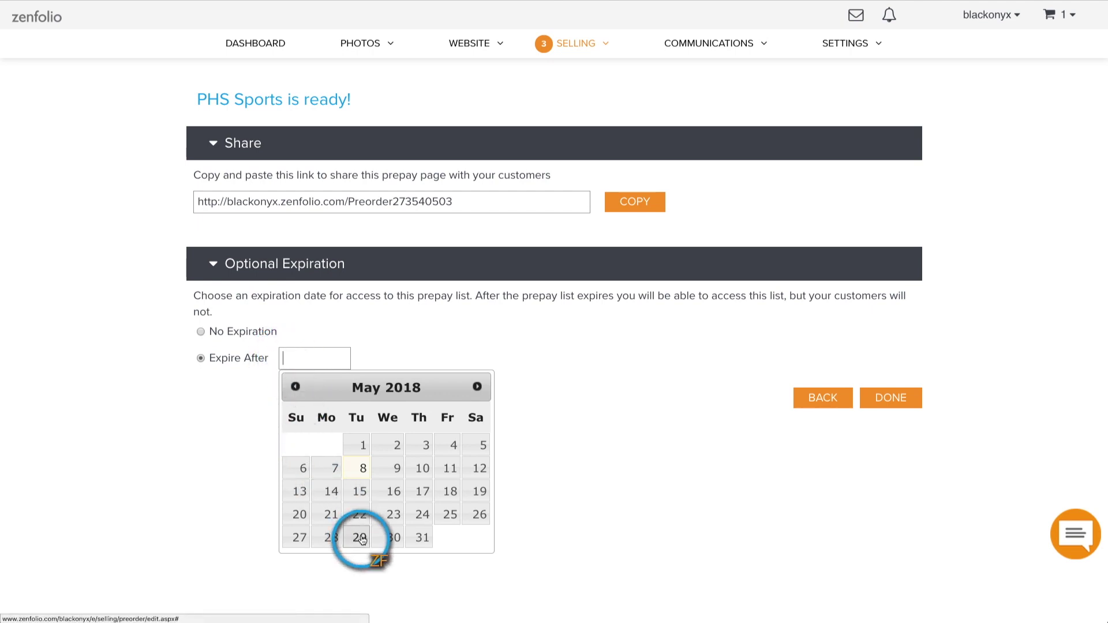
click(450, 516)
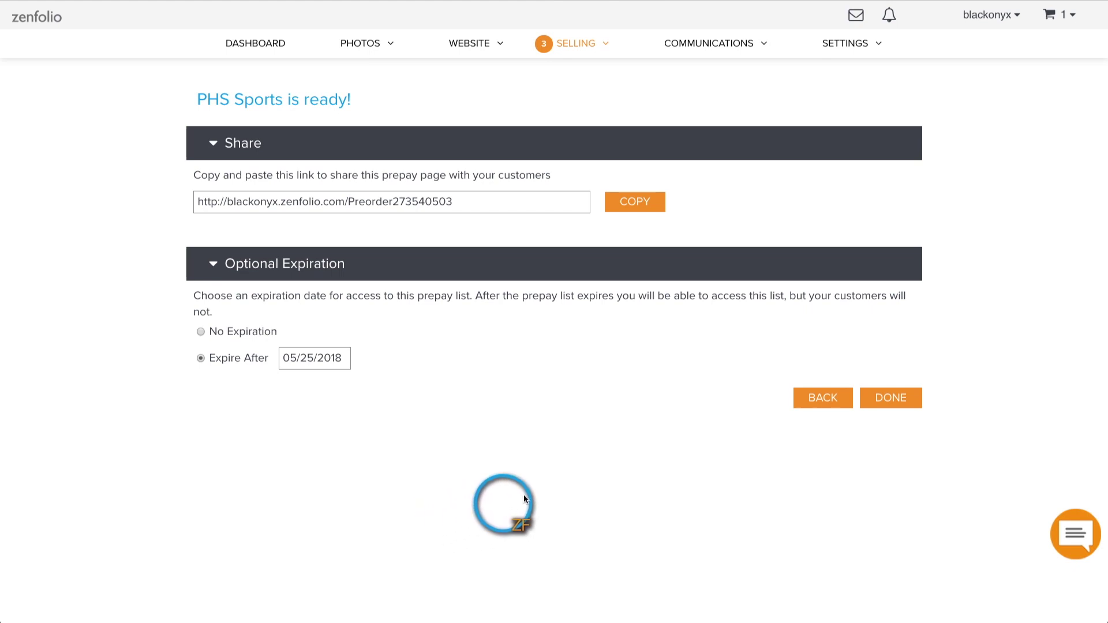
click(891, 401)
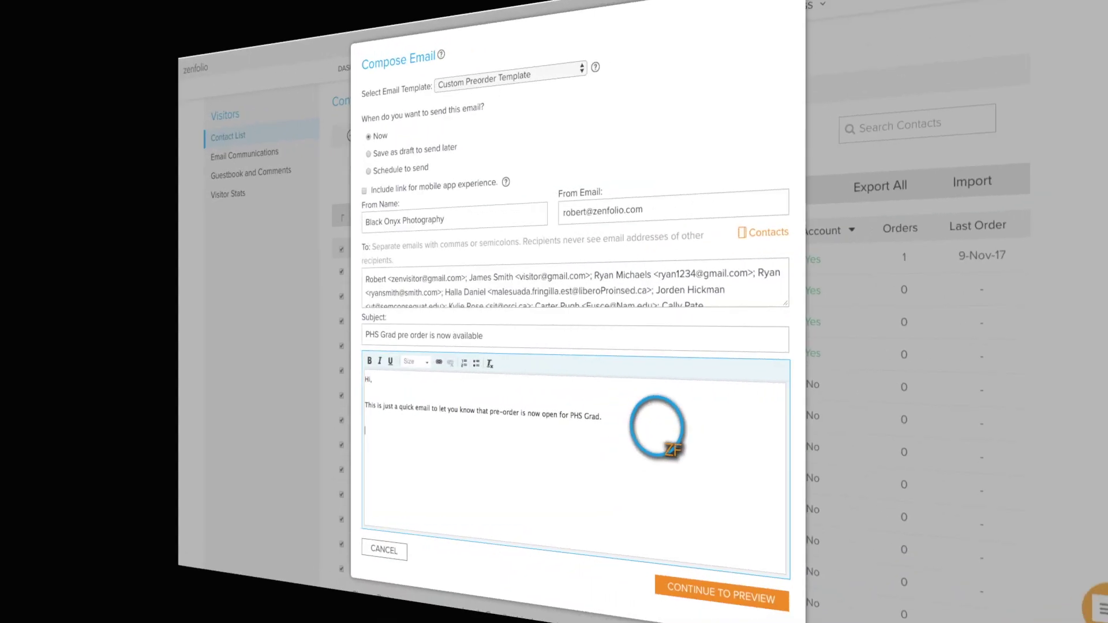
Step: Link the 'Click Here To Pre – Order' line to the pre-order page, opening in a new window
text(Order)
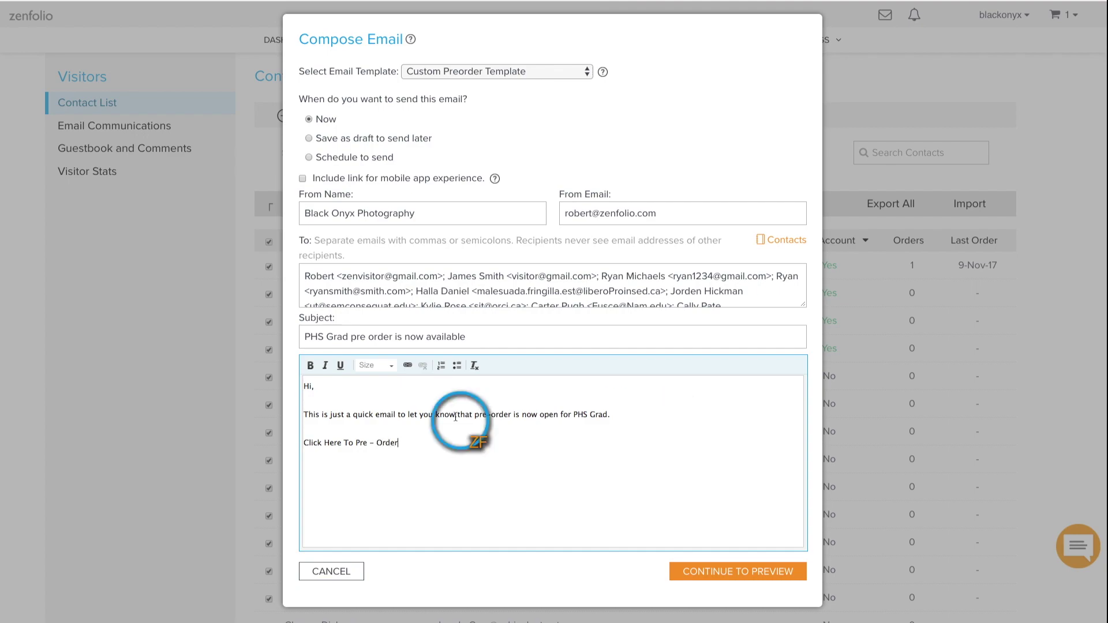
drag(304, 442, 397, 443)
click(407, 365)
right_click(512, 350)
click(537, 404)
click(445, 385)
click(628, 411)
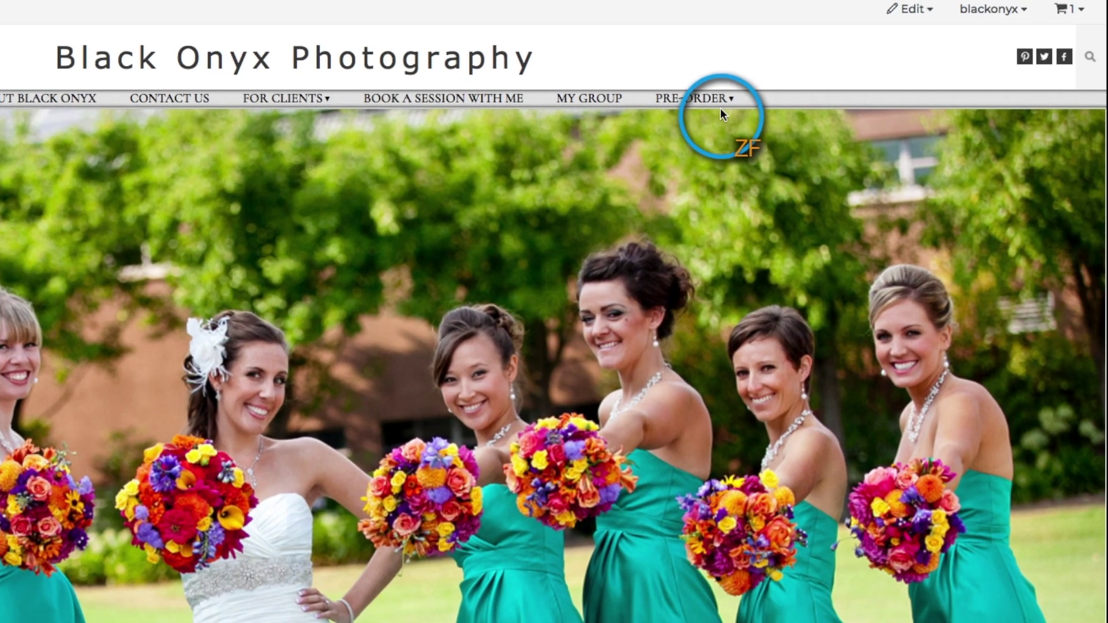
mouse_move(719, 100)
click(697, 131)
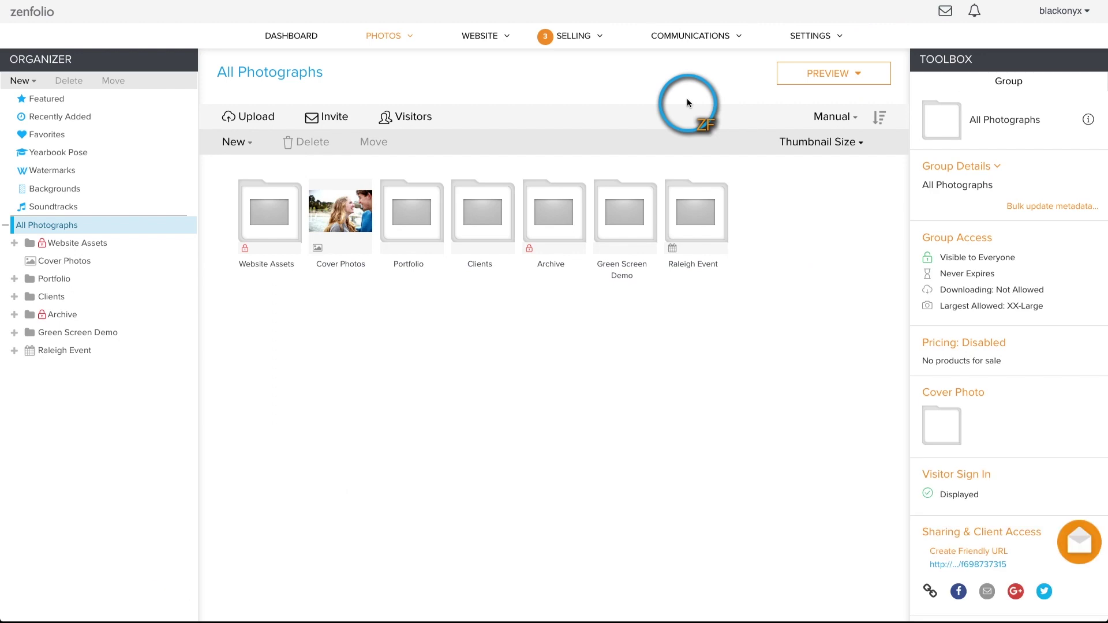
Step: Show the Preorders sales report for This Year and export it to a spreadsheet
click(575, 38)
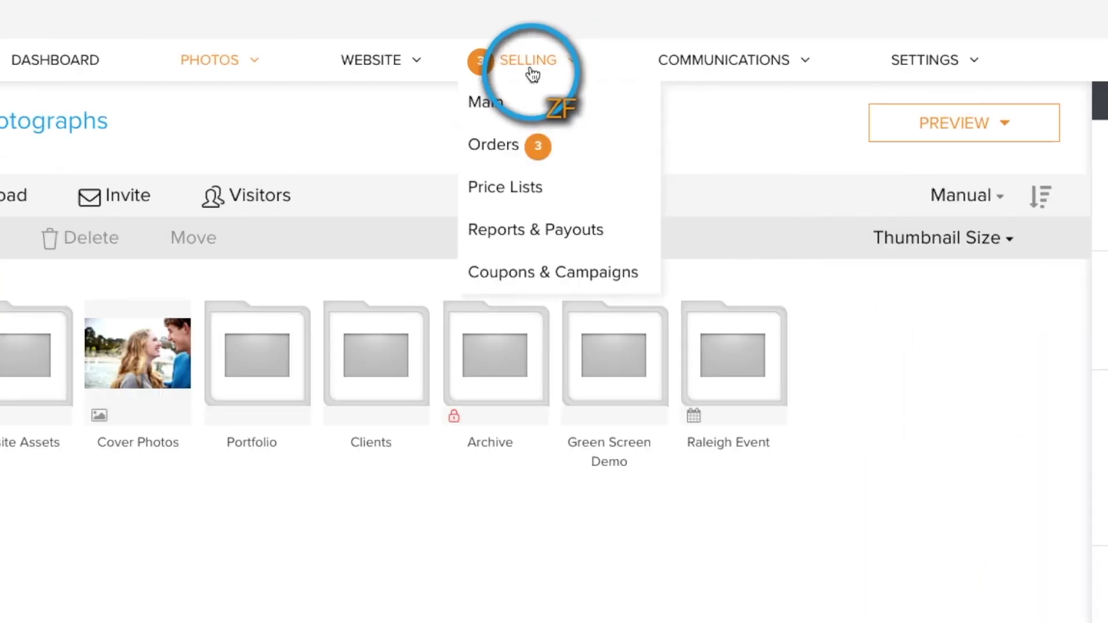
click(500, 240)
click(188, 173)
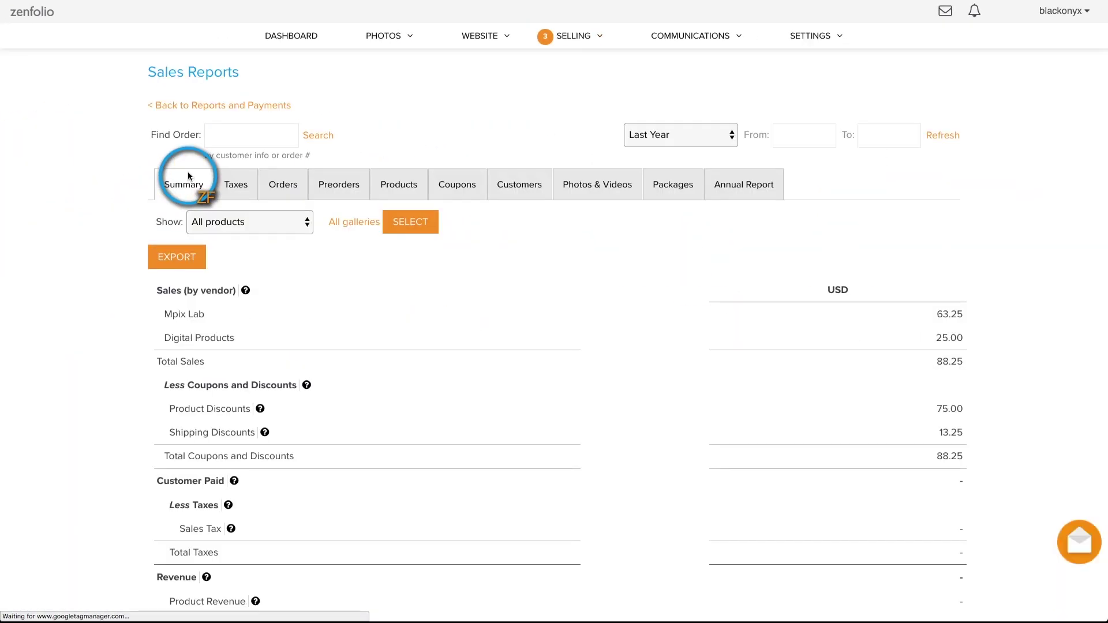
click(338, 186)
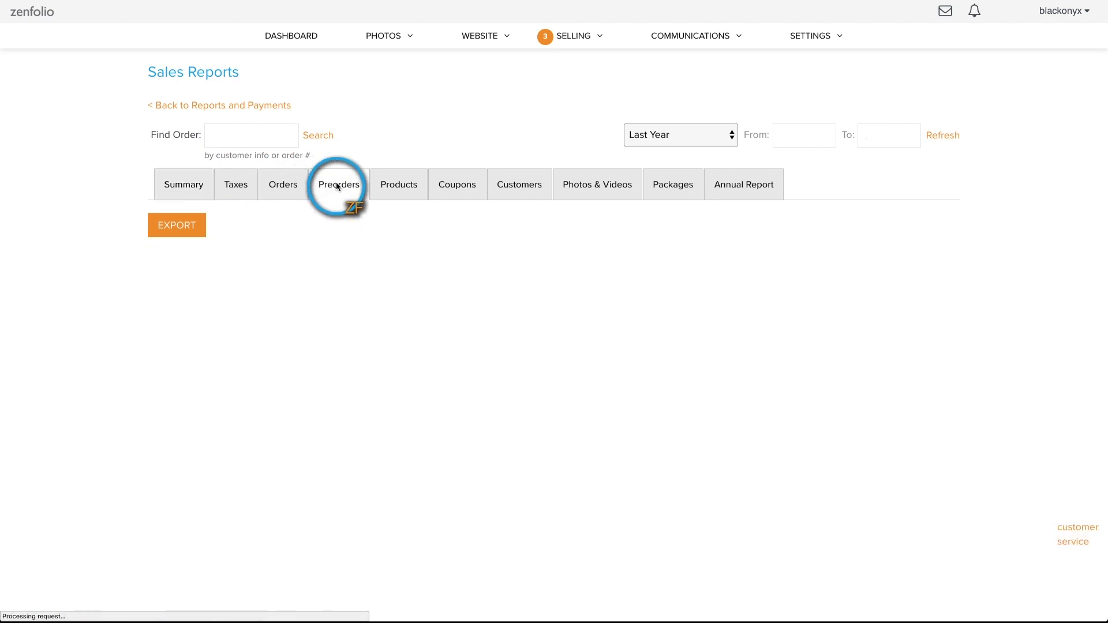
click(728, 133)
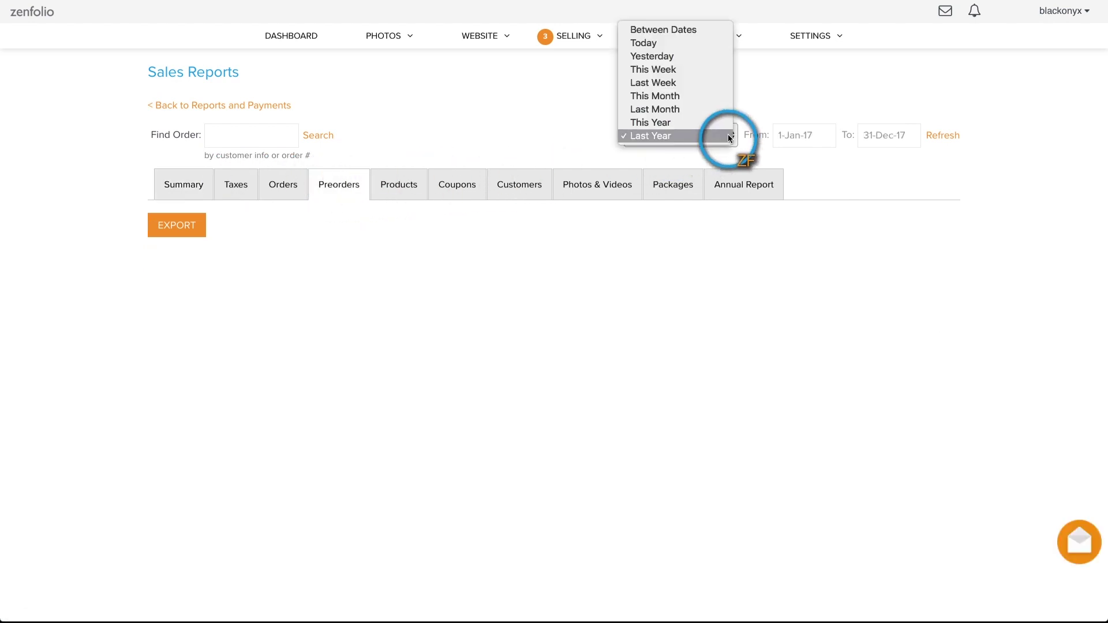
click(720, 122)
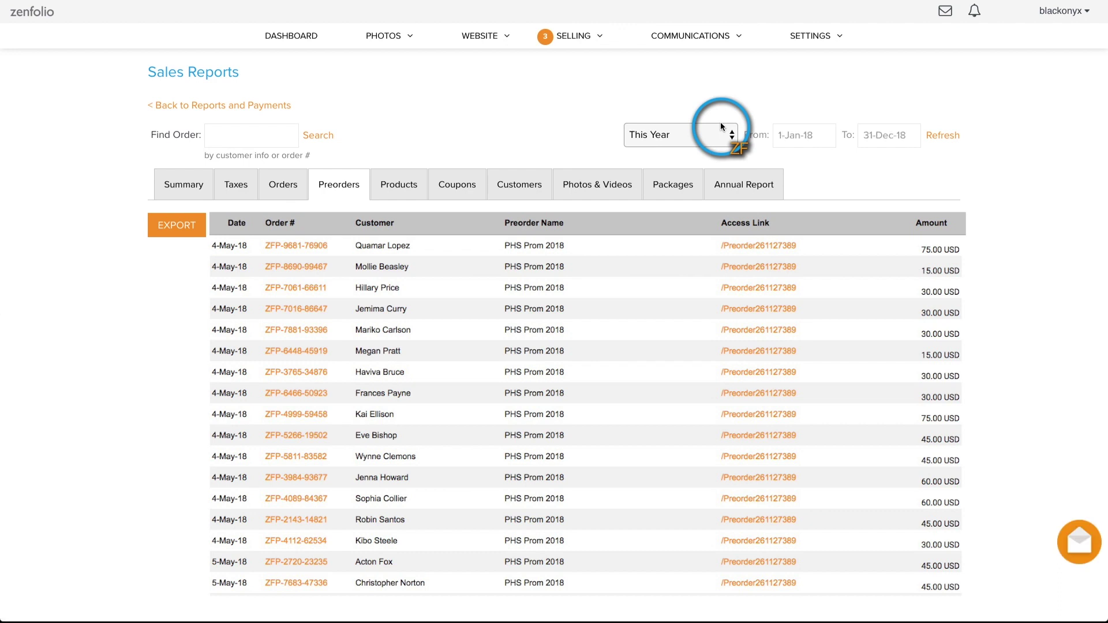
click(168, 223)
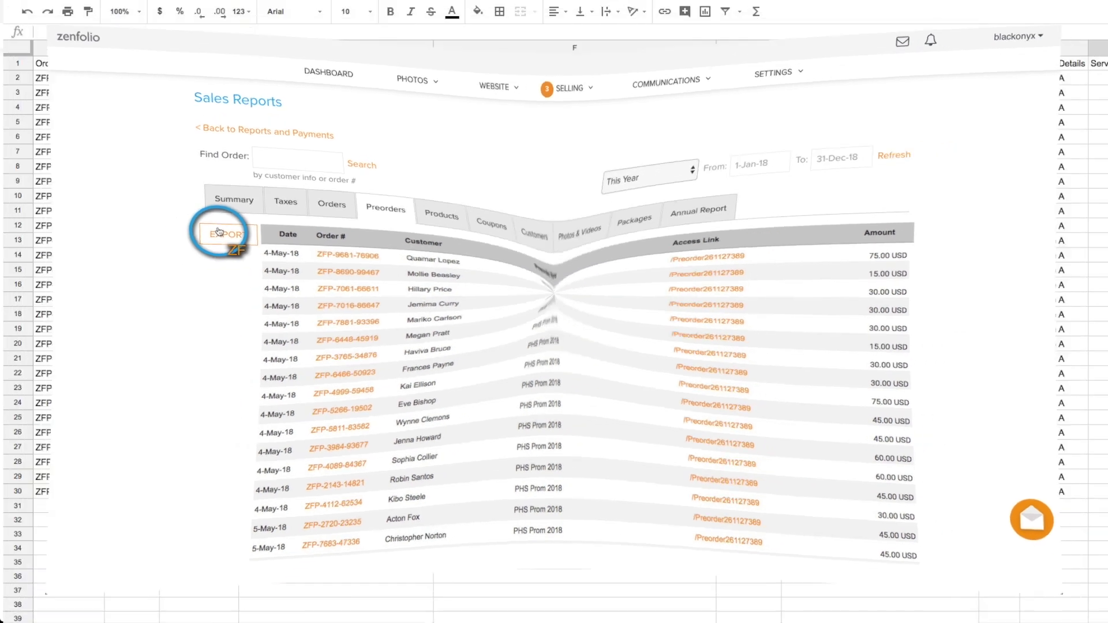